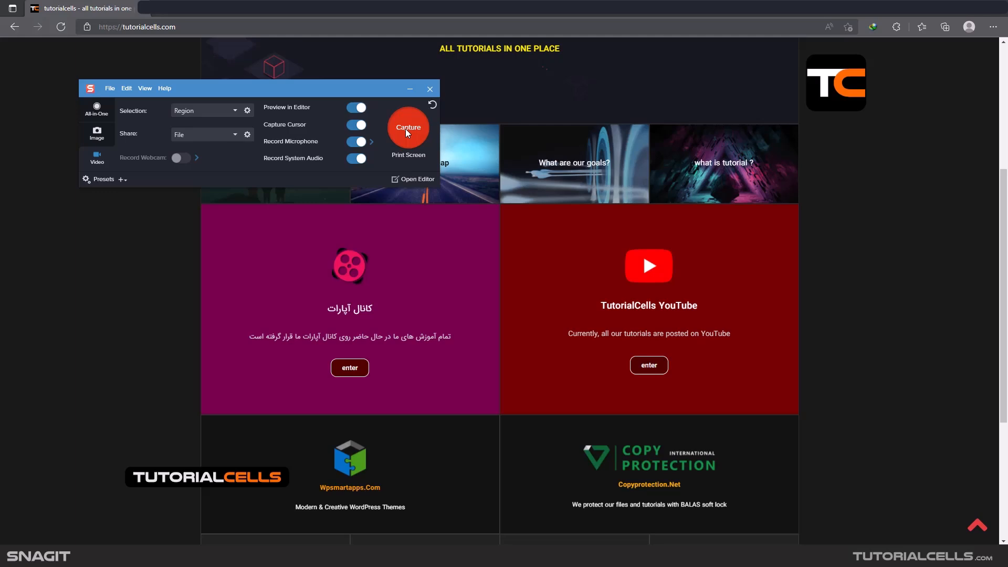
Step: Record a short video of the red TutorialCells YouTube panel region on the web page and stop the recording
click(407, 128)
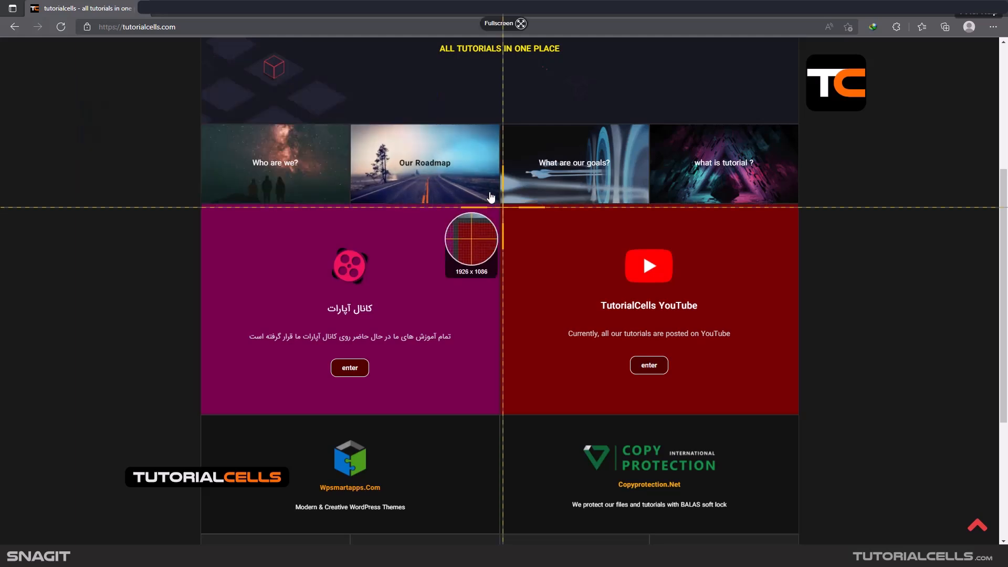
drag(501, 207, 797, 413)
click(544, 435)
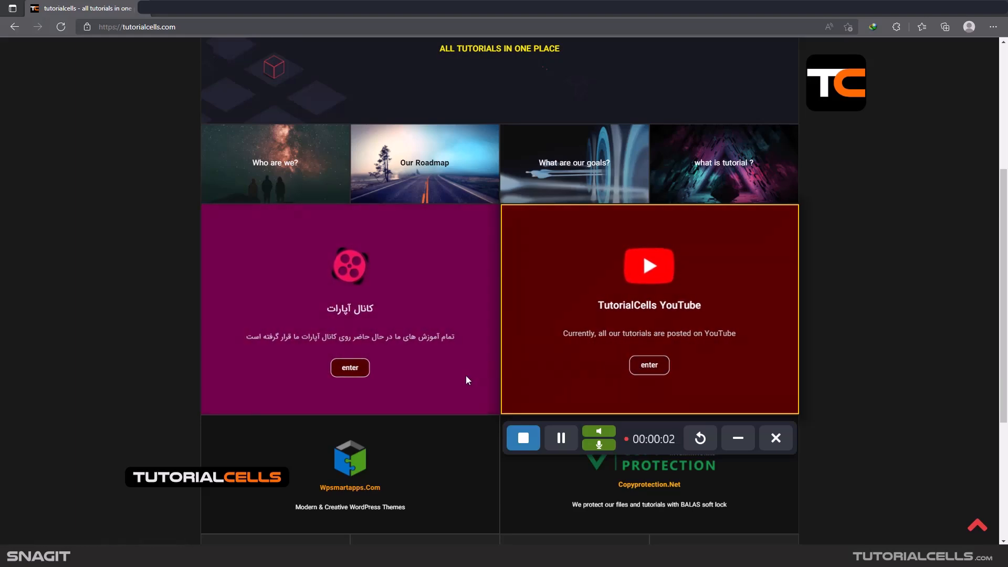
click(519, 439)
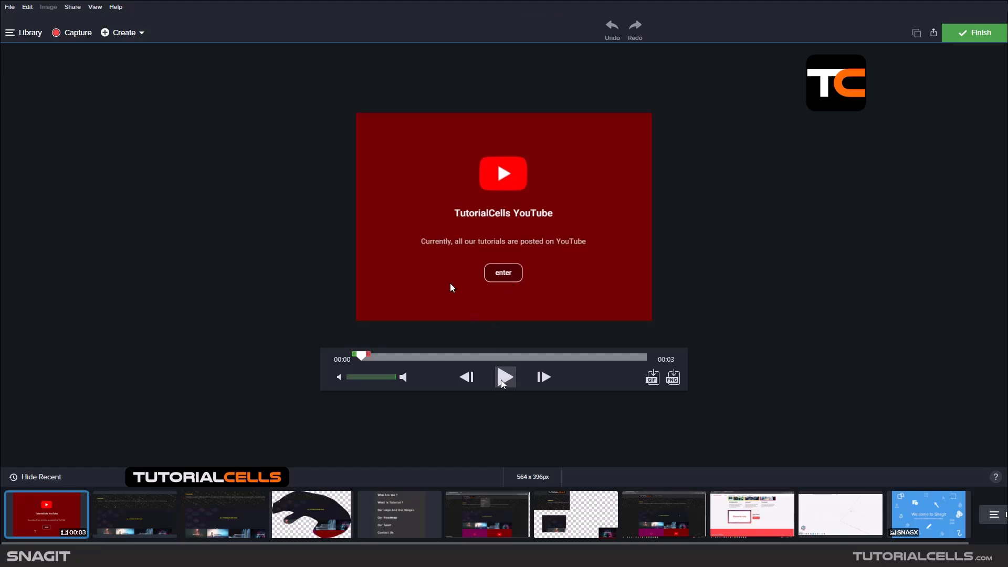
Step: Play back the recorded panel video to check its contents
click(503, 378)
click(503, 378)
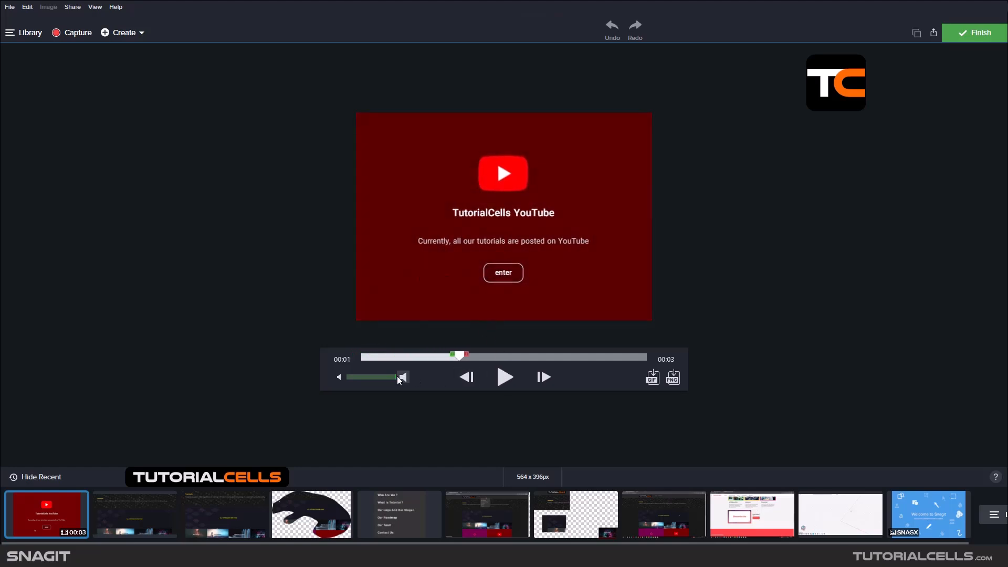
click(503, 377)
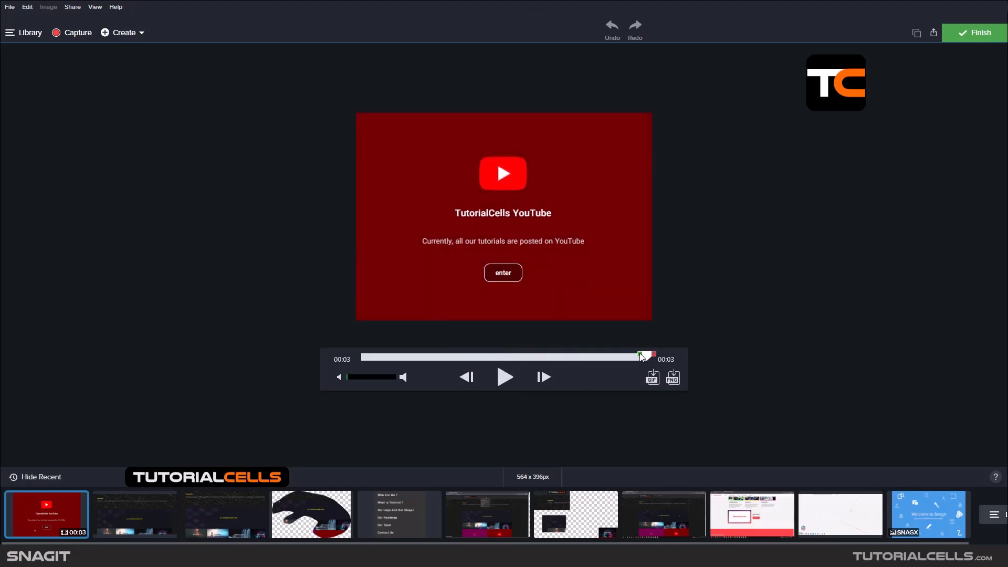
Step: Select the recording from about 00:02 to the end and begin a GIF export that uses the whole video
drag(640, 355, 546, 356)
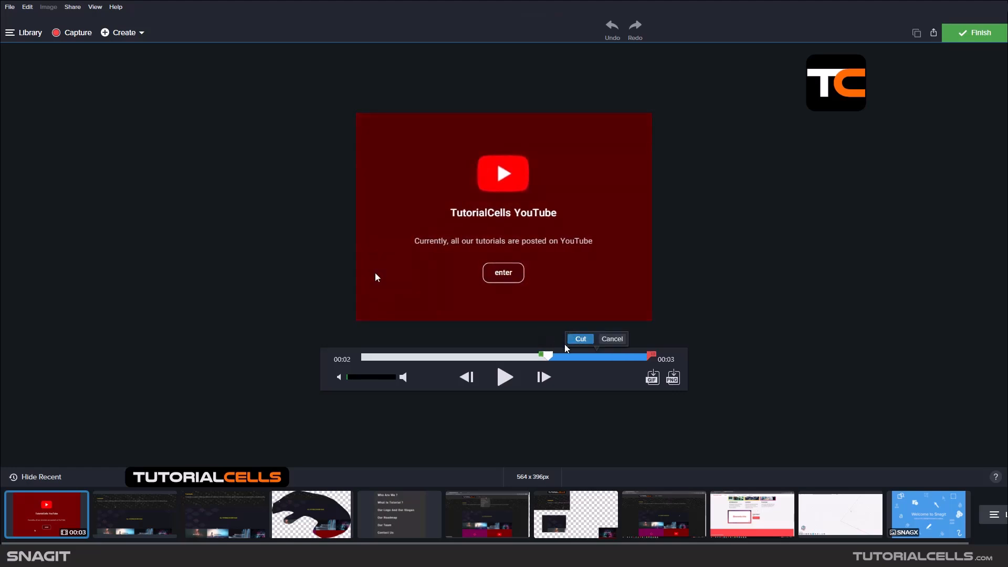
click(652, 377)
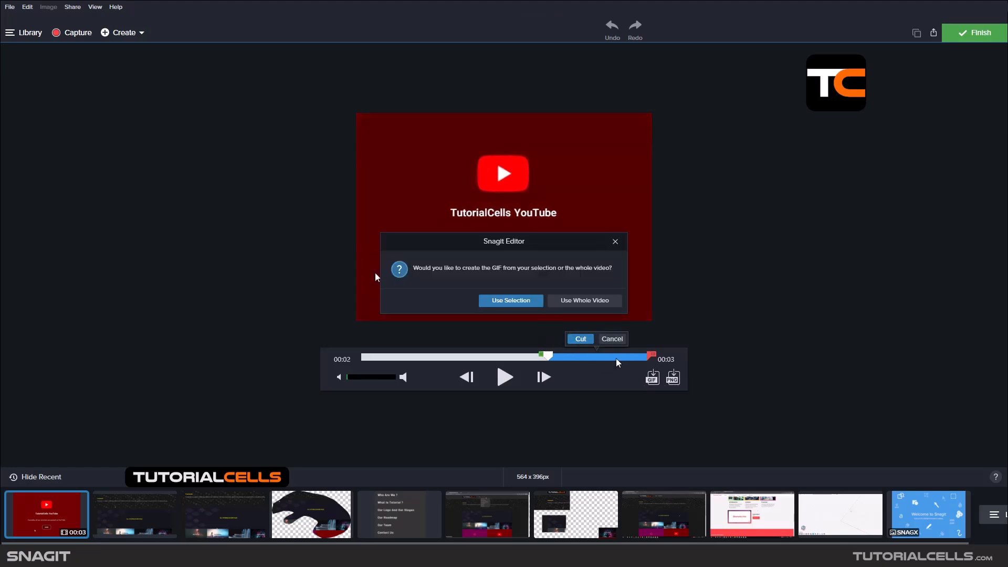
drag(534, 250, 521, 246)
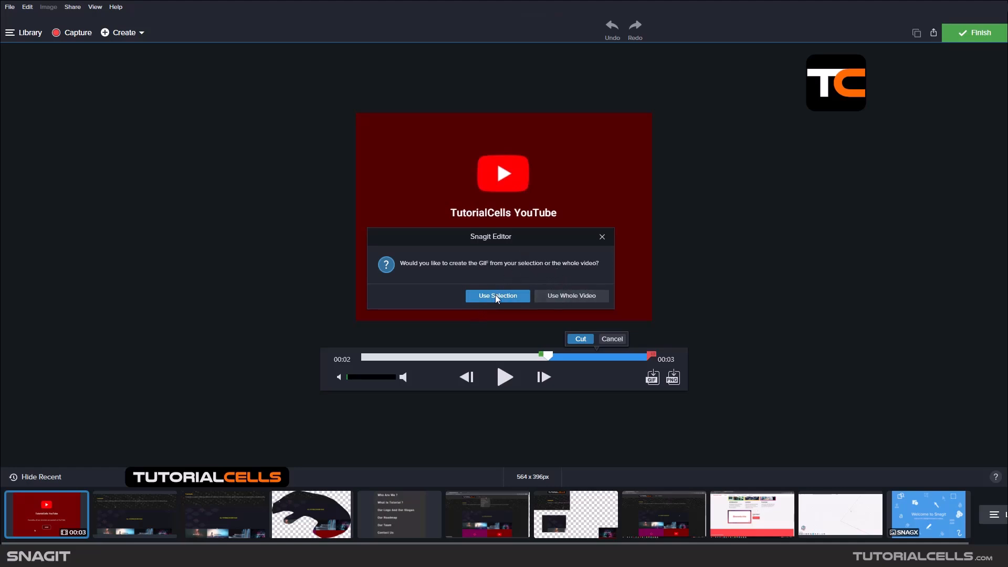
click(554, 297)
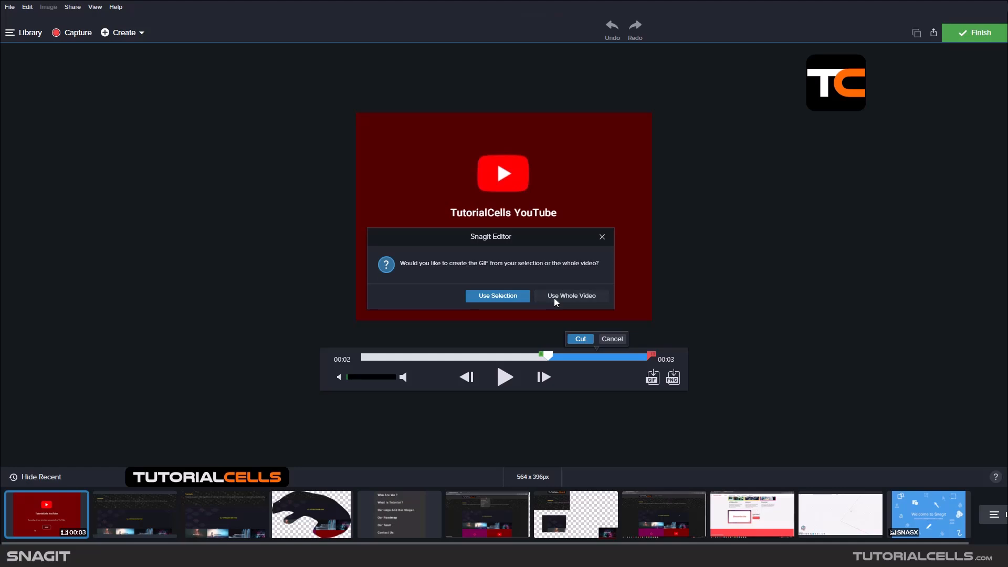
Step: Set the GIF optimization to Screen Video and move the export dialog aside
click(525, 218)
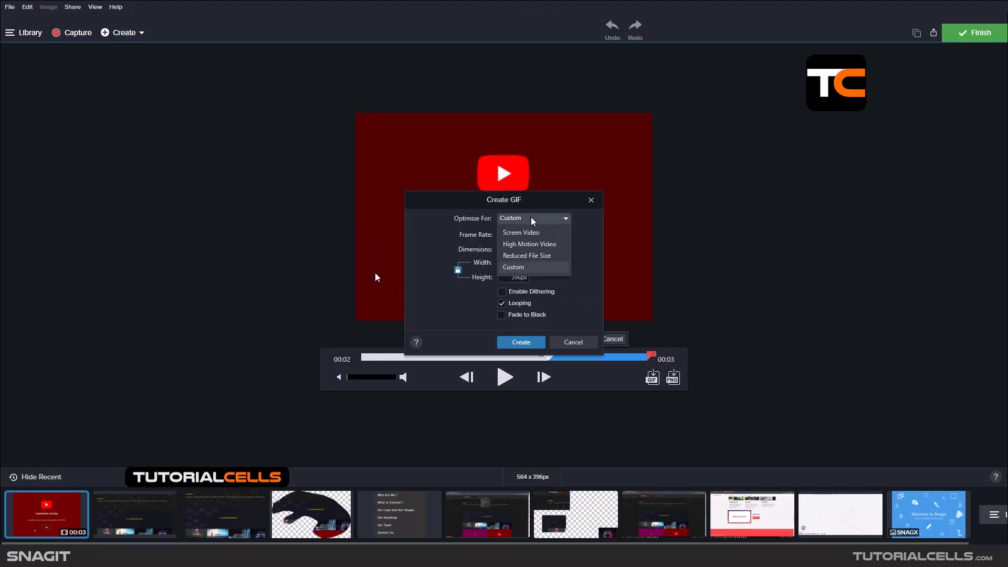
click(519, 236)
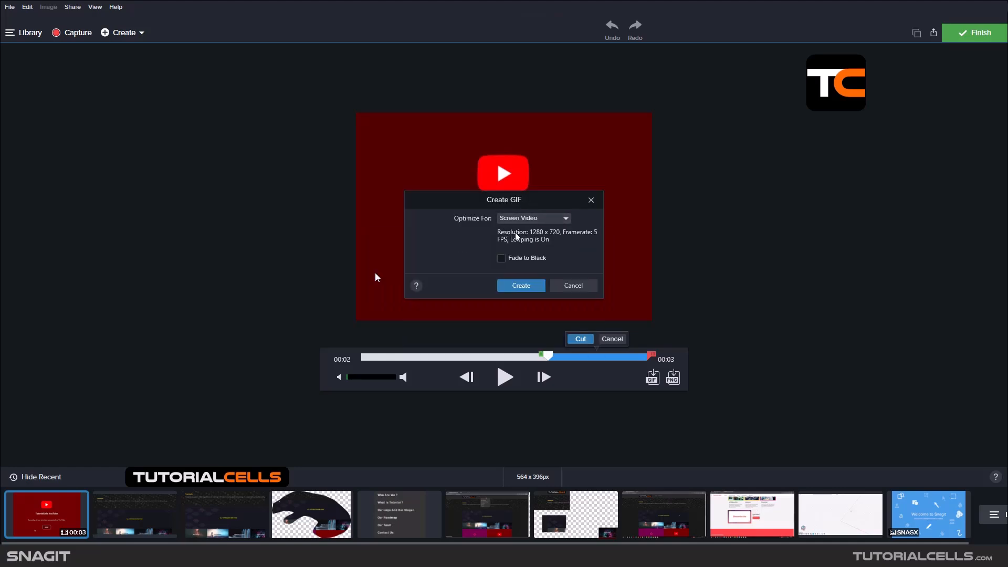
drag(517, 198, 361, 168)
click(399, 191)
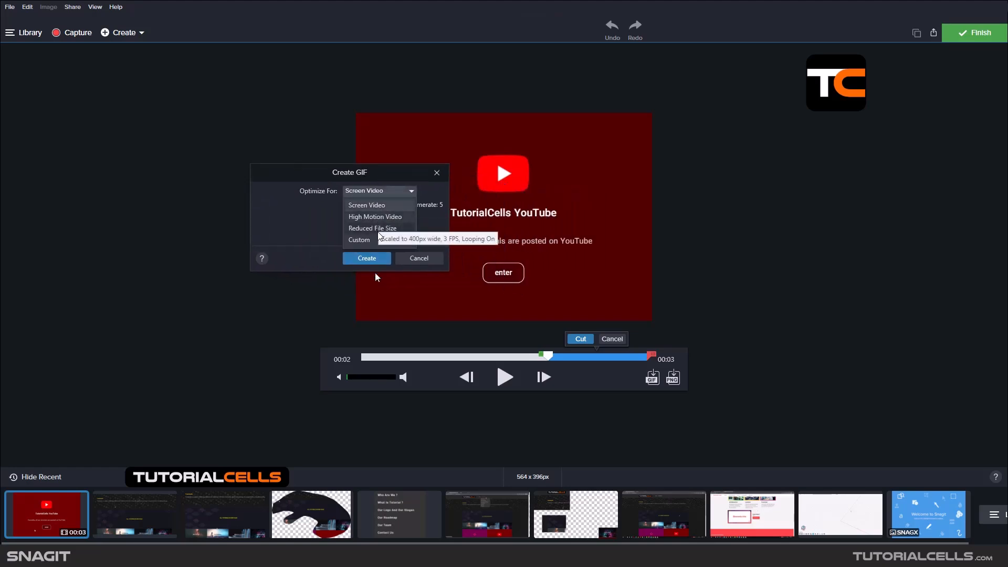
click(374, 205)
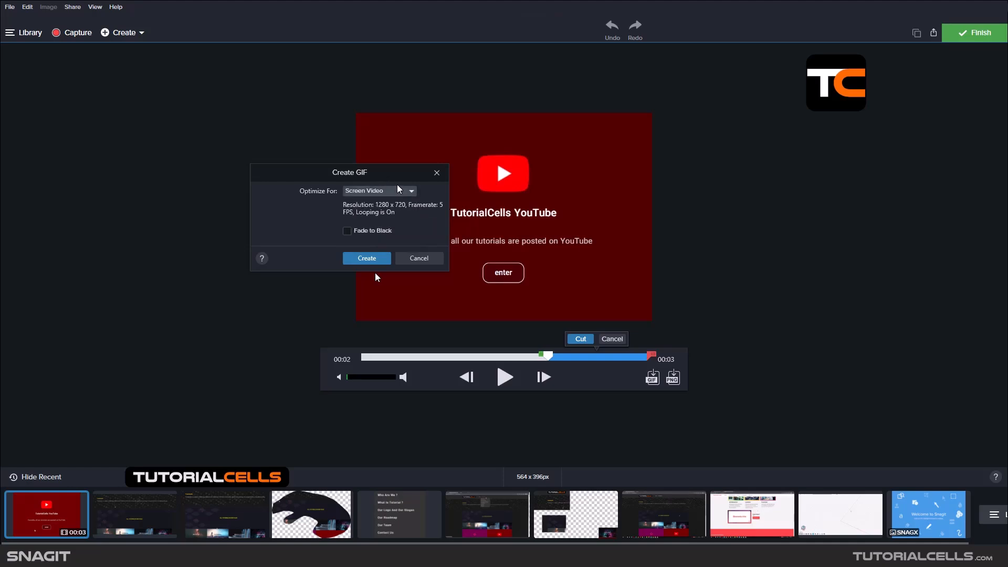
drag(386, 178, 385, 210)
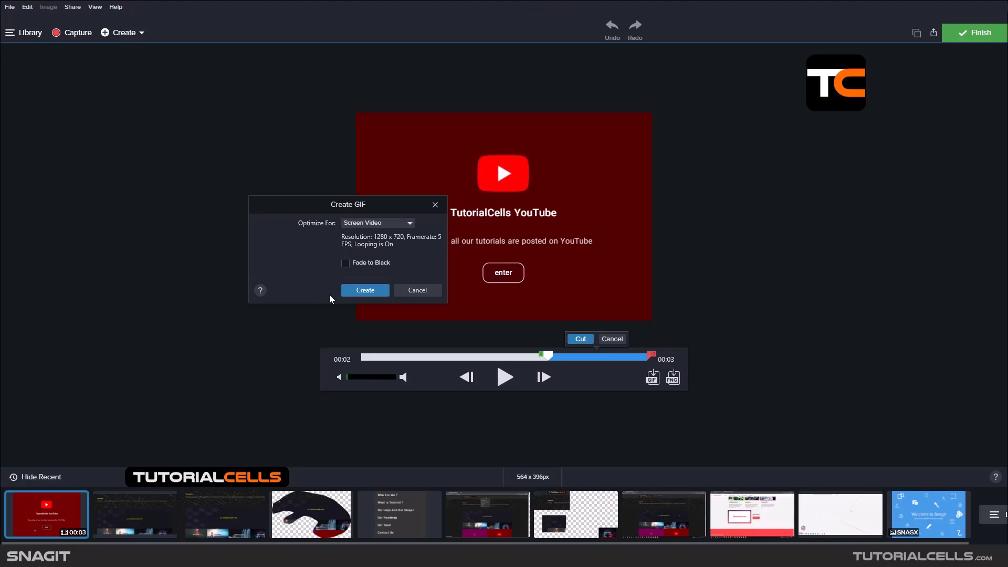
Step: Try the High Motion Video and Reduced File Size optimization presets for the GIF
click(389, 224)
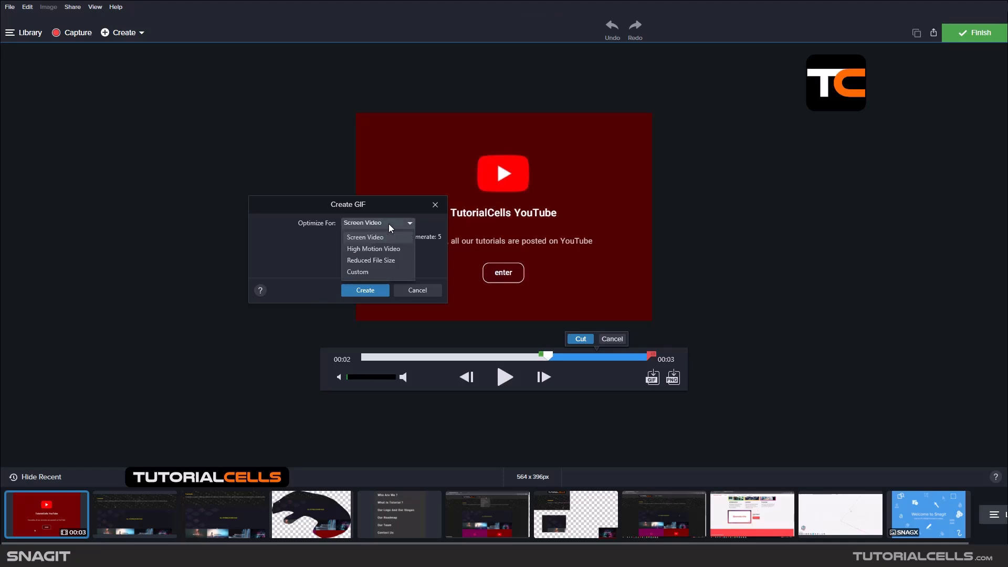
click(379, 249)
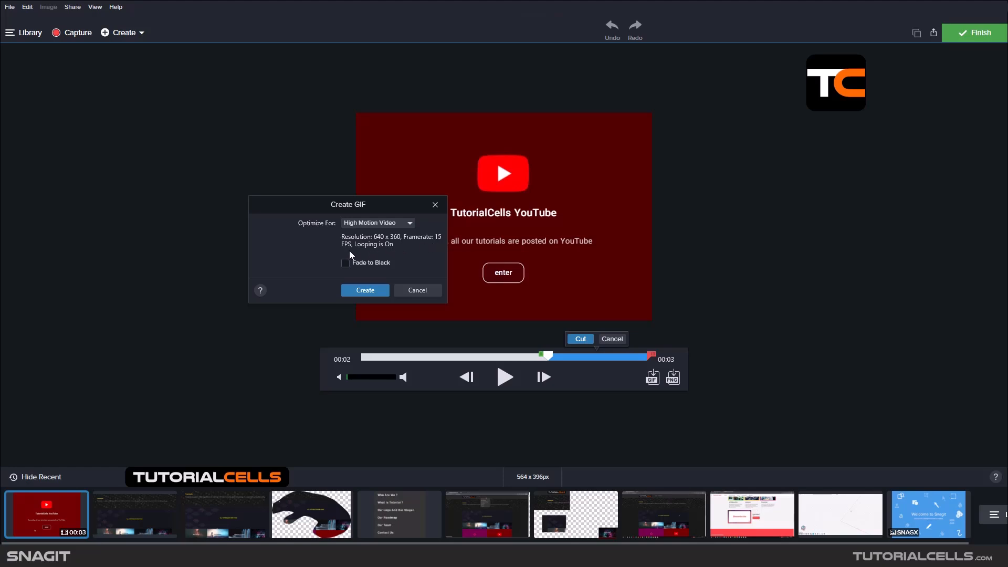
click(376, 222)
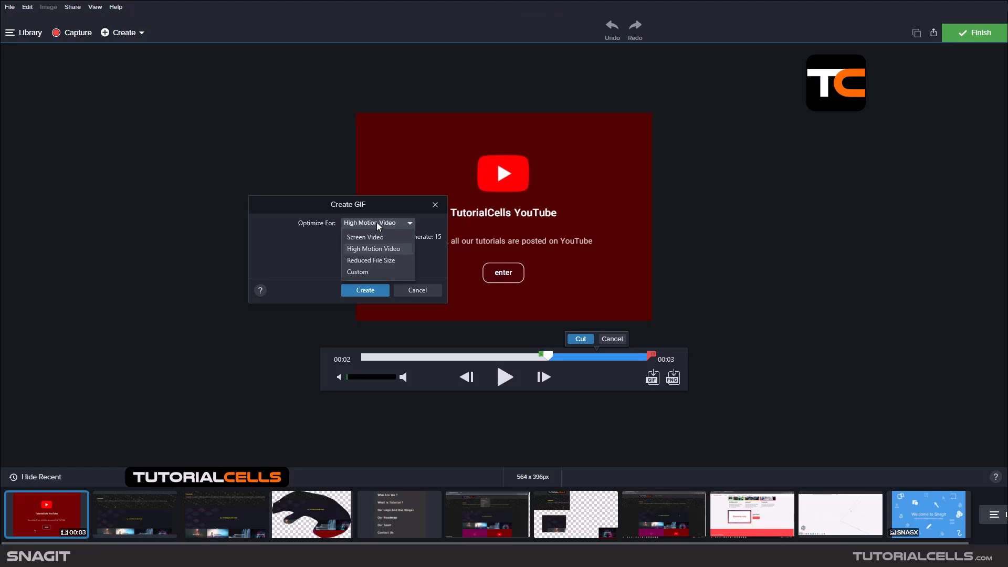
click(368, 258)
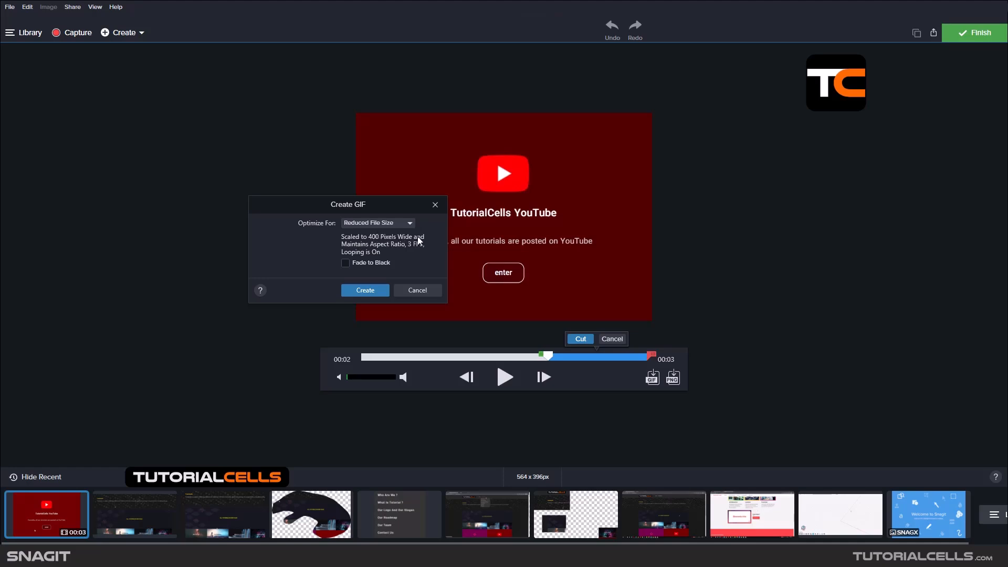
Step: Set the GIF optimization to Custom
click(383, 223)
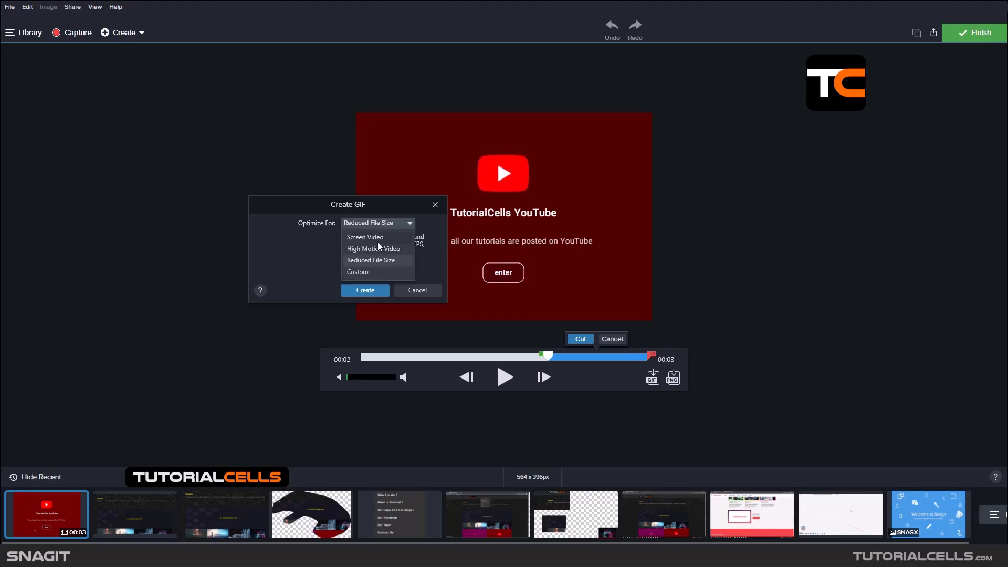
click(365, 273)
drag(361, 203, 364, 200)
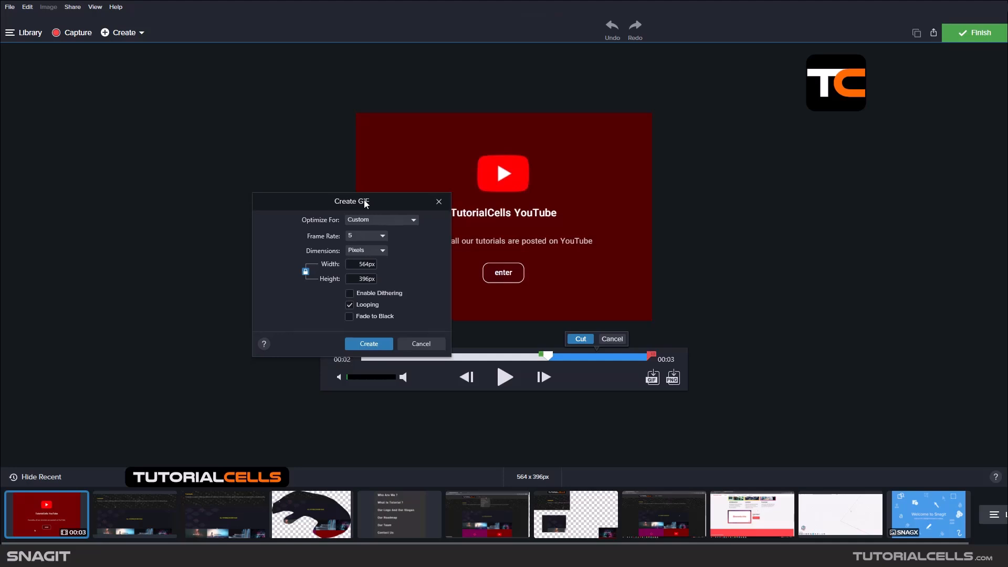
Step: Examine the available frame rates and dimension units for the custom GIF
click(355, 233)
click(355, 233)
click(366, 238)
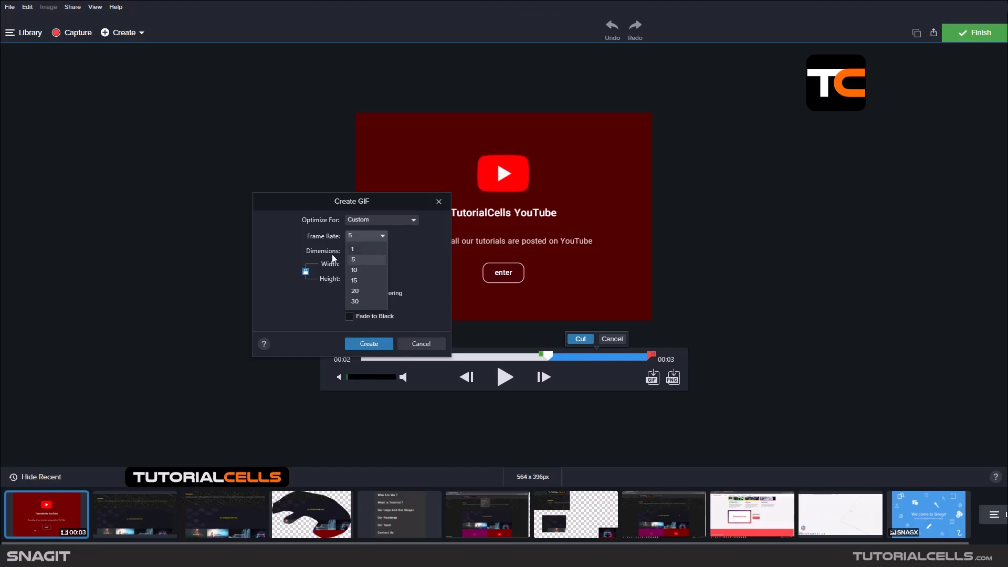
click(299, 255)
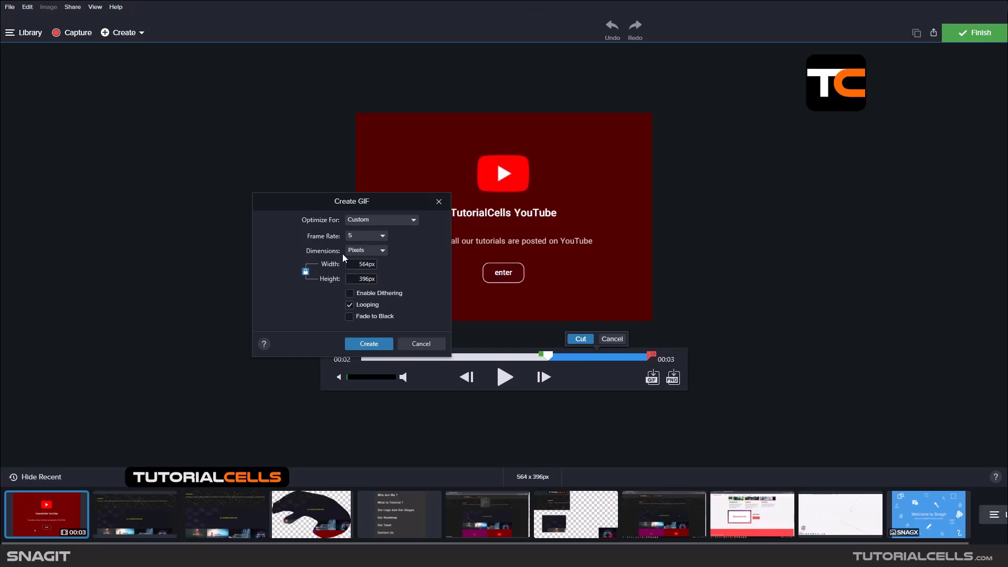
click(380, 235)
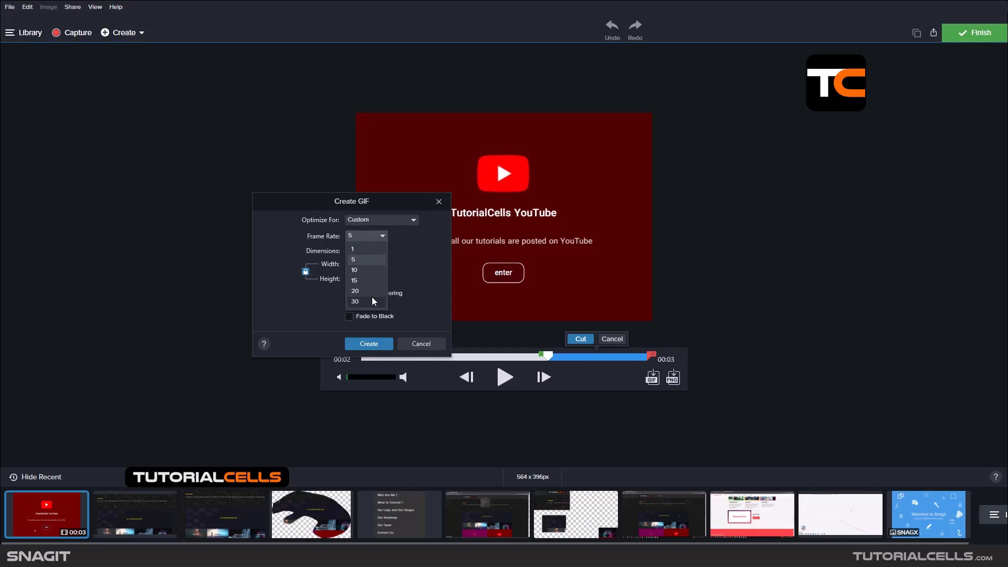
click(395, 254)
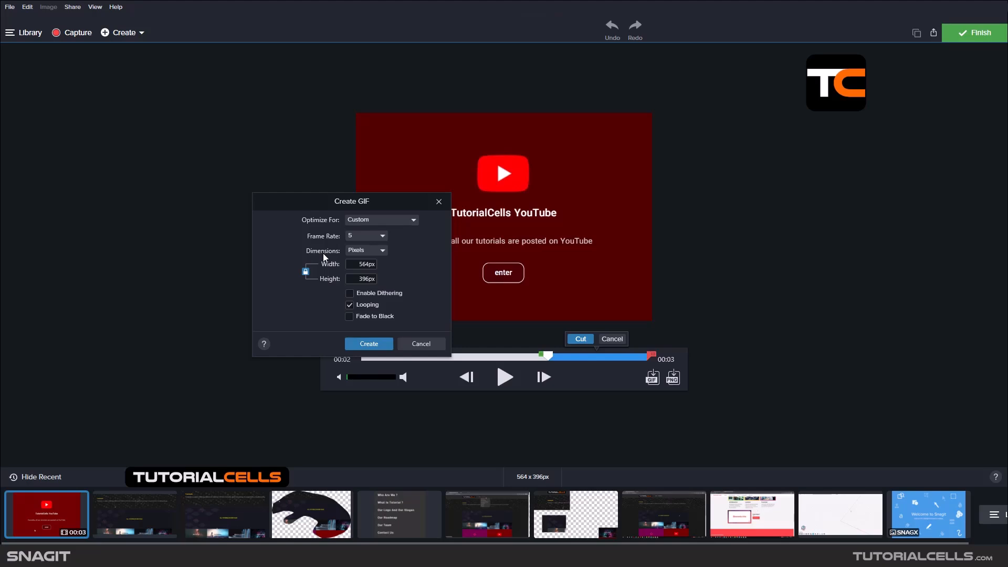
click(386, 256)
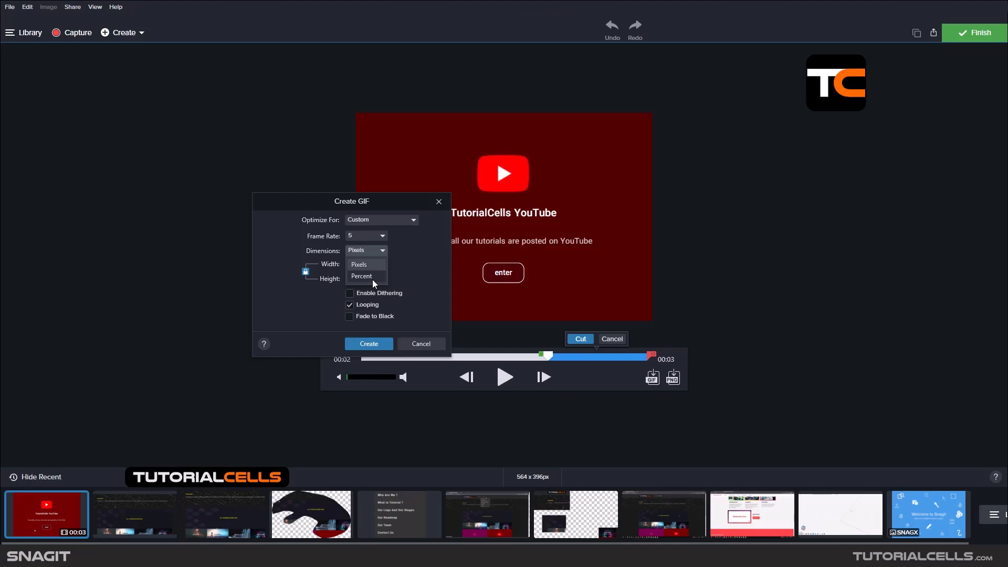
click(277, 273)
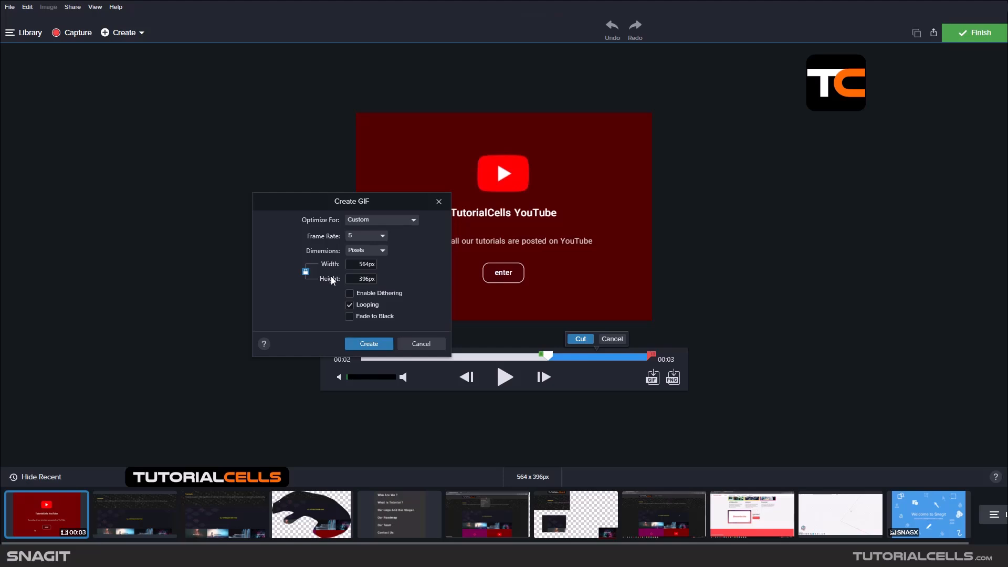
Step: Set the GIF width to 400 px with proportions locked, enable dithering, and create the GIF
drag(351, 262, 379, 266)
click(307, 272)
click(305, 272)
double_click(358, 266)
double_click(349, 266)
text(400)
click(352, 295)
click(370, 344)
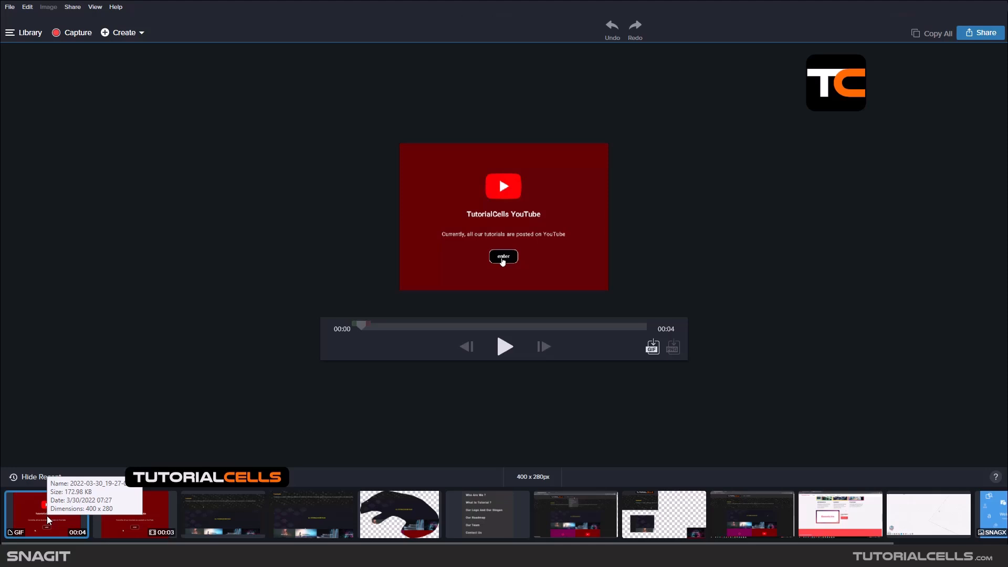
Step: Play back the created GIF and look through the available sharing destinations
click(503, 347)
click(503, 347)
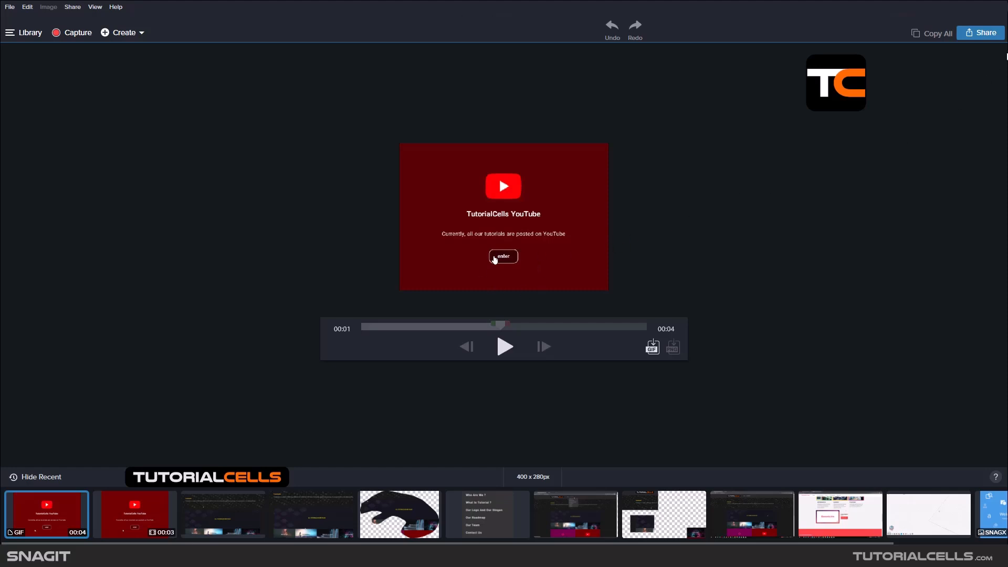
click(991, 35)
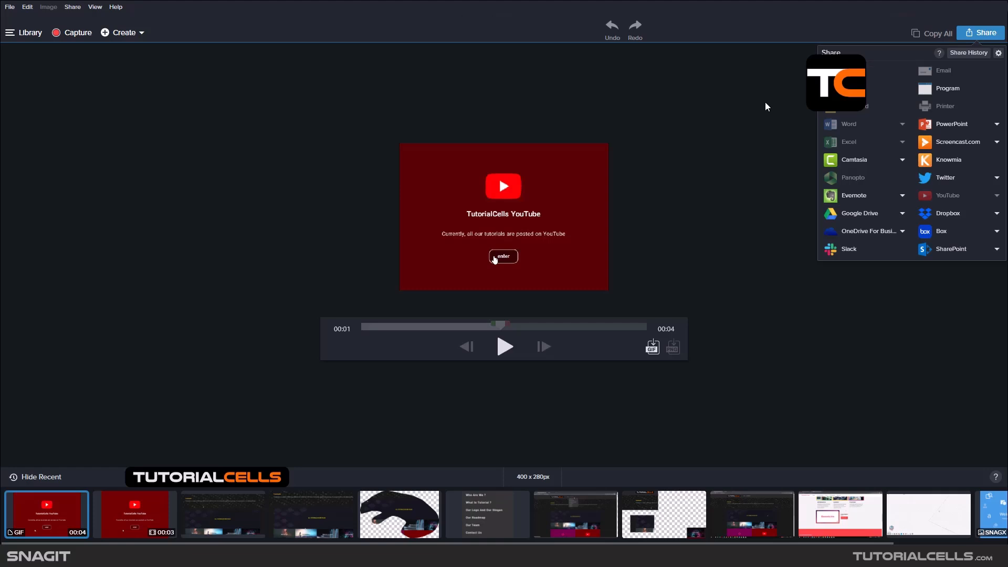
click(745, 121)
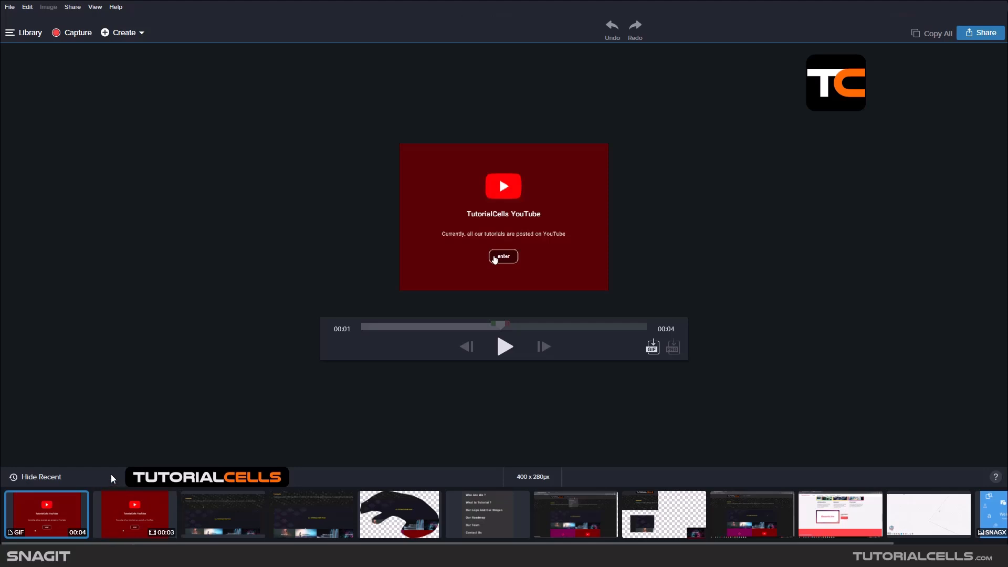
Step: Reopen the original panel video recording from the recent captures
click(121, 520)
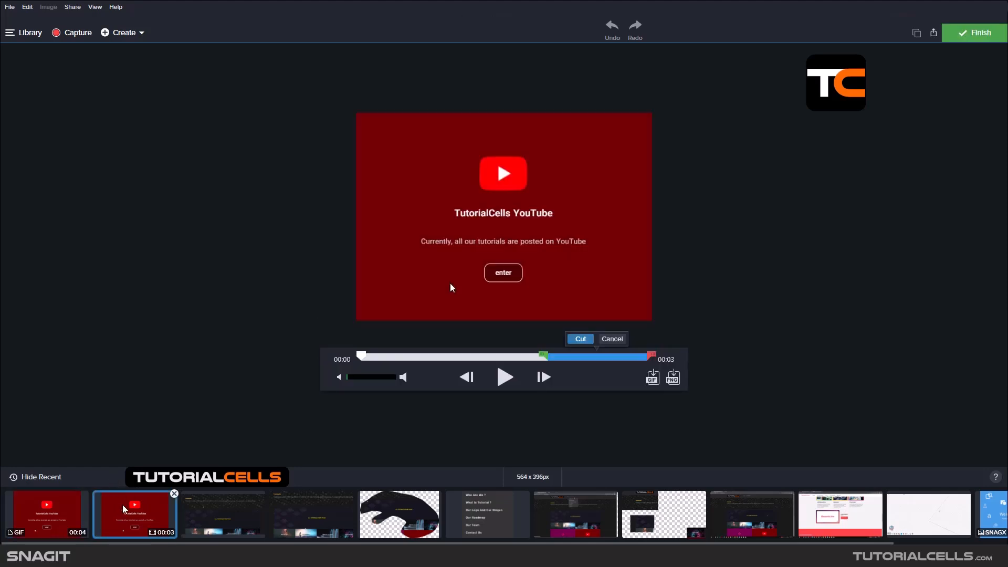